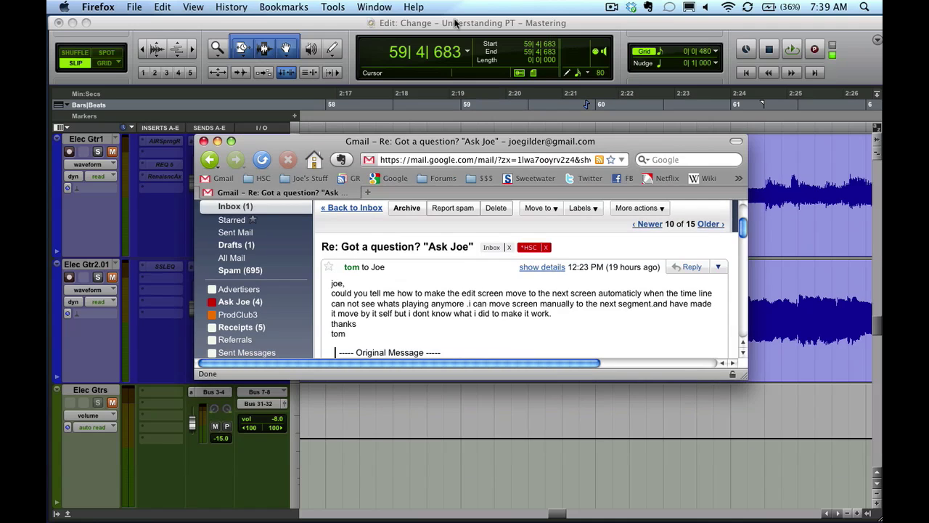
- Switch to Pro Tools and place the edit cursor on the Elec Gtr2.01 track at 59|1|117
key(super+Tab)
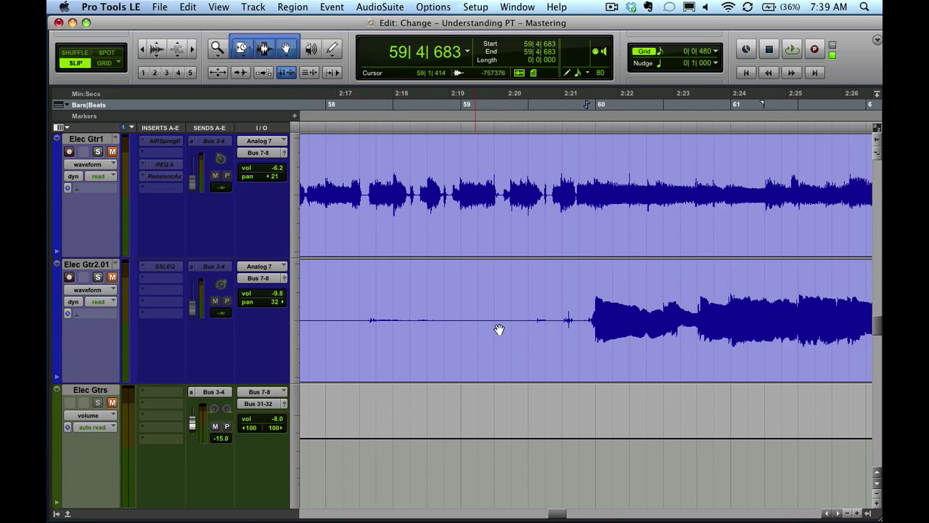
click(560, 270)
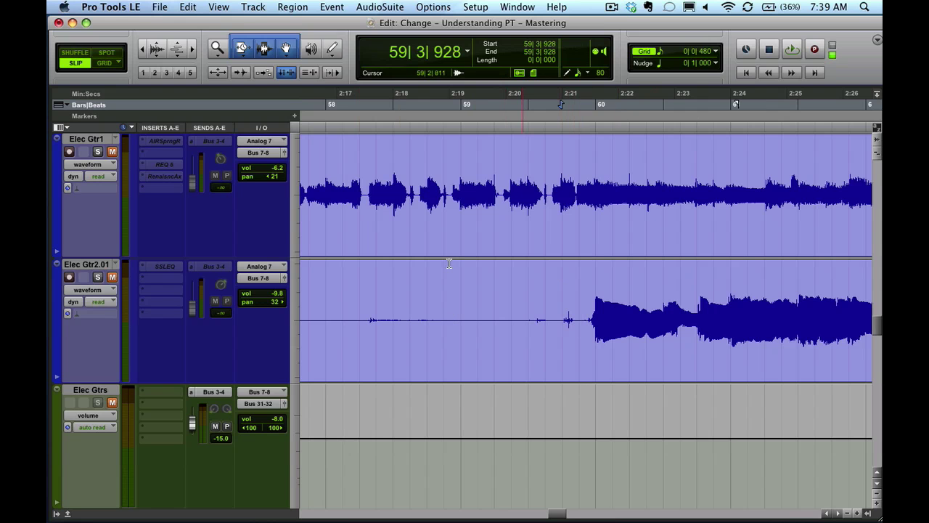
click(391, 278)
click(465, 276)
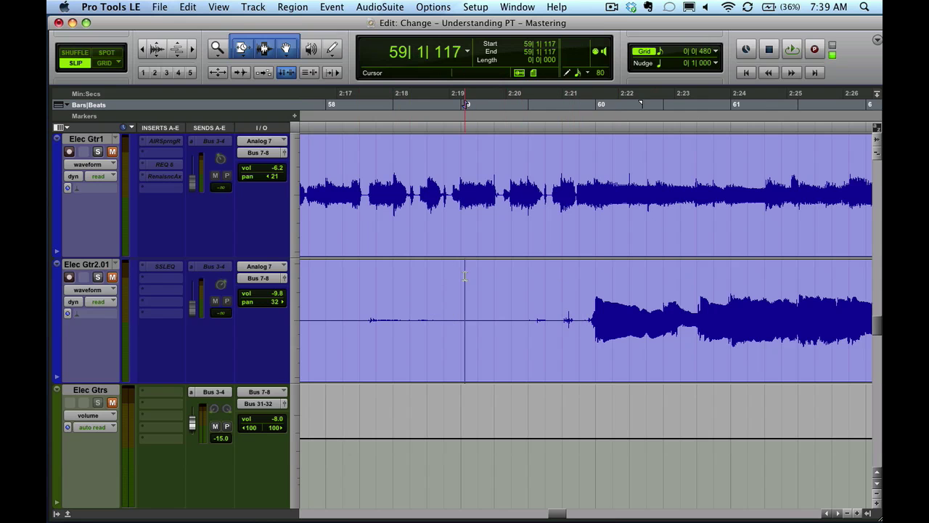
- Select a short range between bars 56 and 58 on Elec Gtr2.01, and replace it with an edit cursor at 57|3|416
key(super+bracketleft)
key(super+bracketleft)
key(super+bracketright)
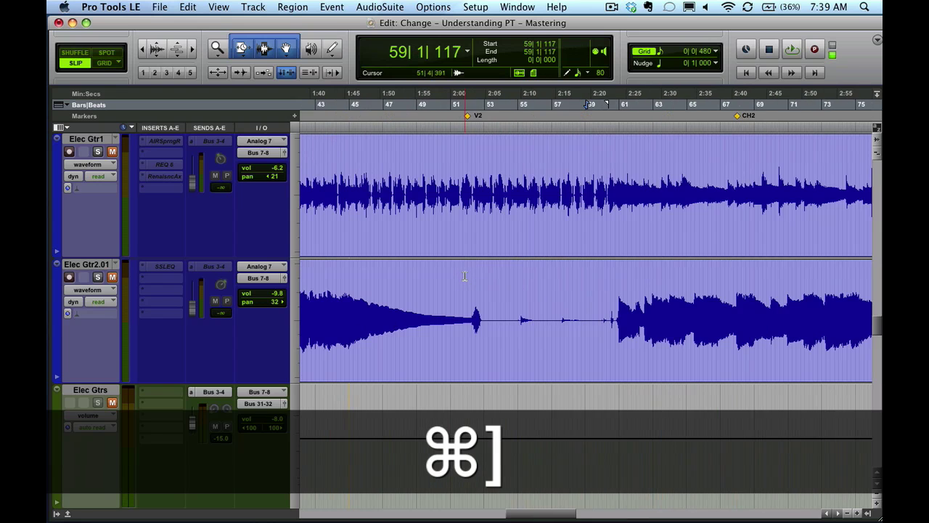
key(super+bracketright)
key(super+bracketleft)
click(483, 279)
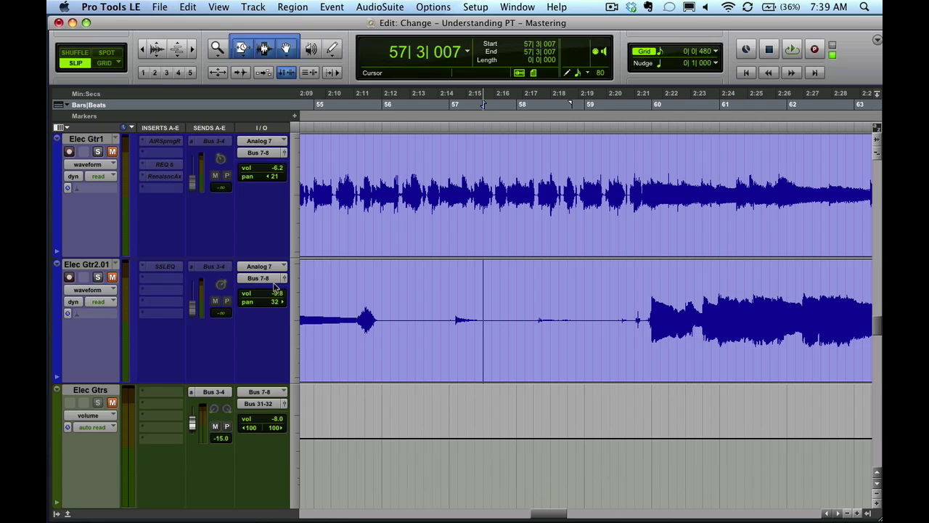
drag(415, 306, 520, 325)
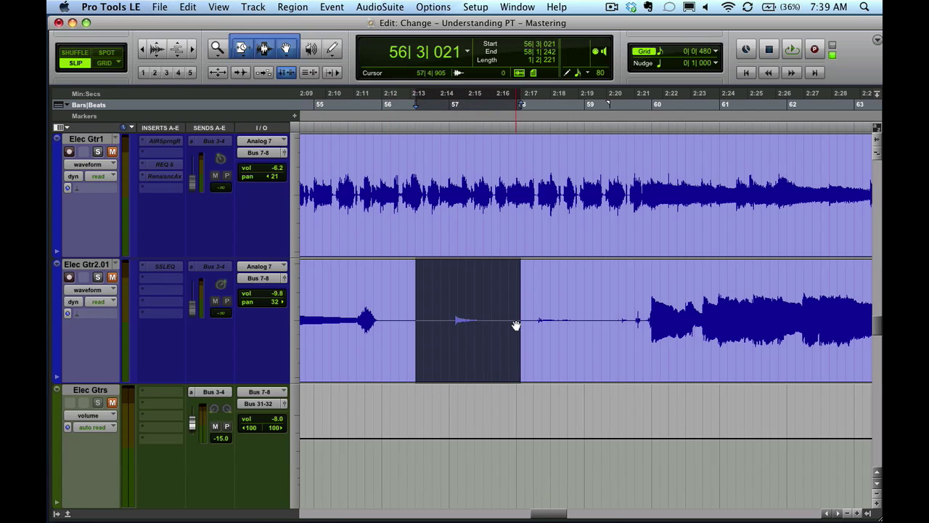
click(490, 310)
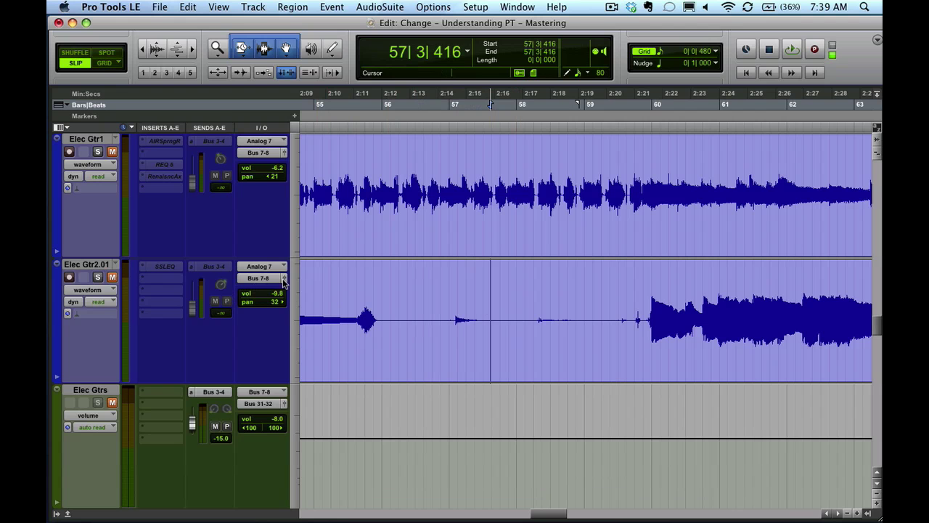
- Open the output window of the Elec Gtr2.01 track and raise its volume fader to -4.6 dB
click(285, 280)
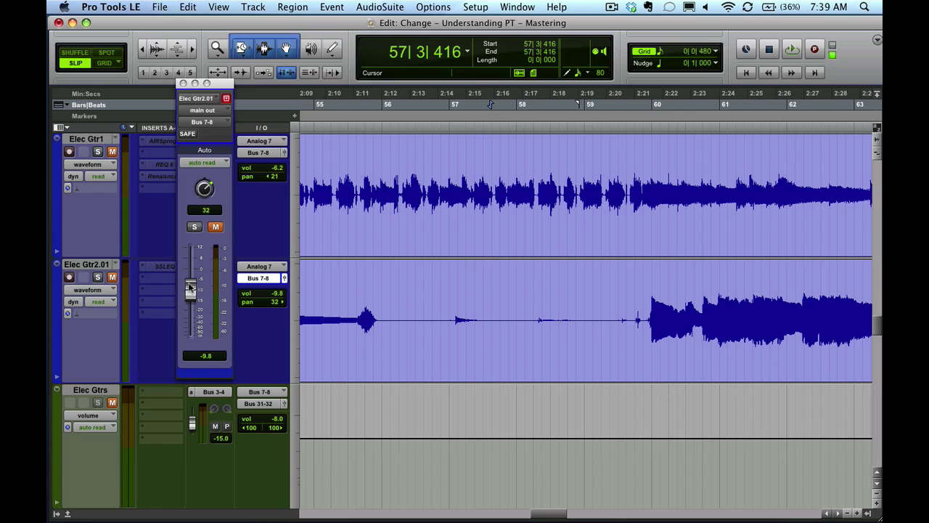
drag(190, 286, 190, 277)
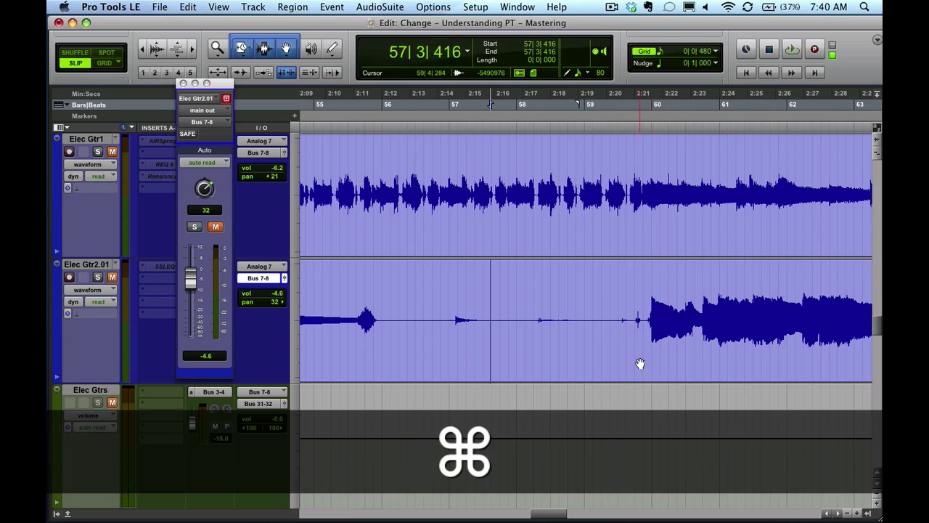
- Examine the guitar regions across the whole song and return to a close view around bar 57
key(super+bracketleft)
key(super+bracketleft)
key(super+bracketleft)
key(super+bracketleft)
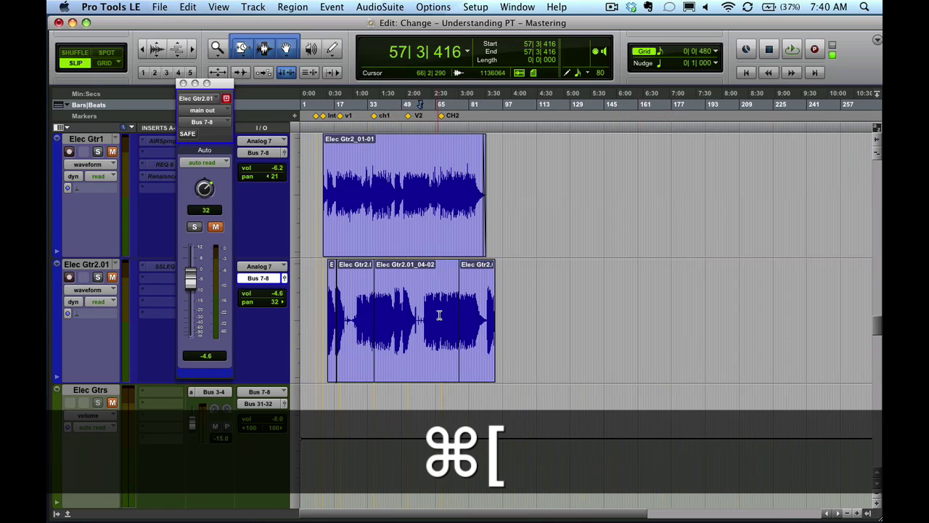
key(super+bracketright)
key(super+bracketright)
key(super+bracketright)
key(super+bracketright)
key(super+bracketright)
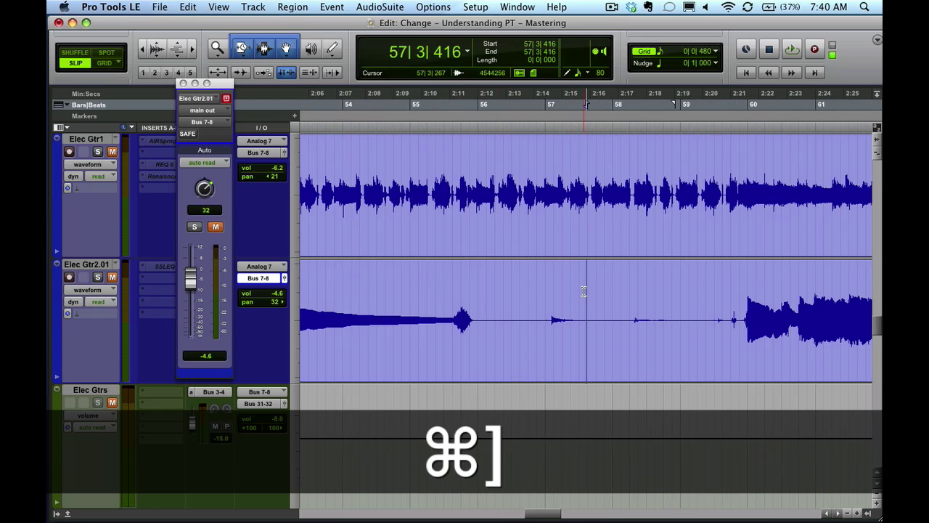
- Place the edit cursor at 54|4|536 on Elec Gtr2.01 and play briefly from there
click(532, 291)
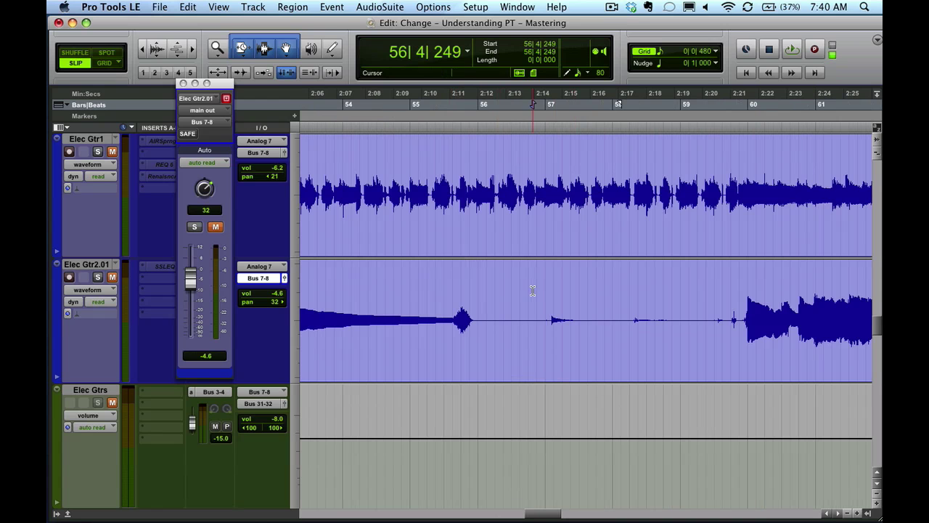
click(403, 308)
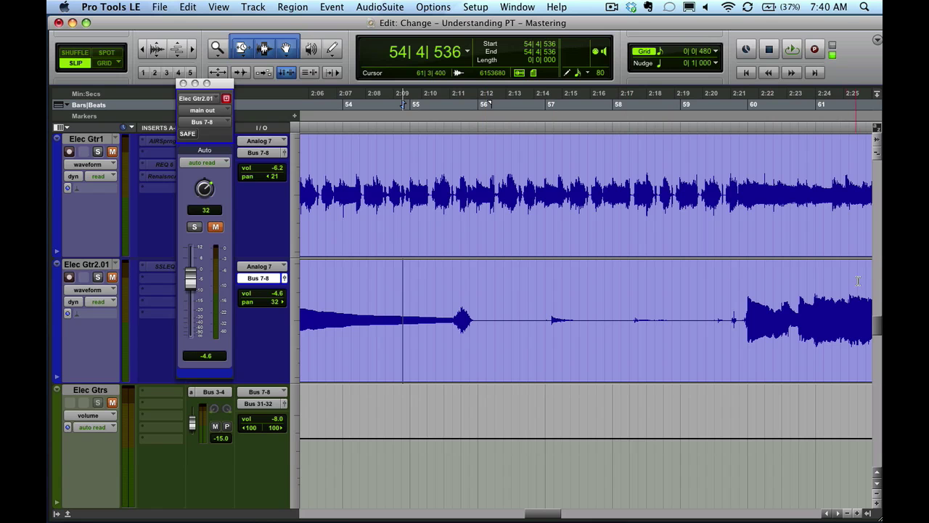
key(space)
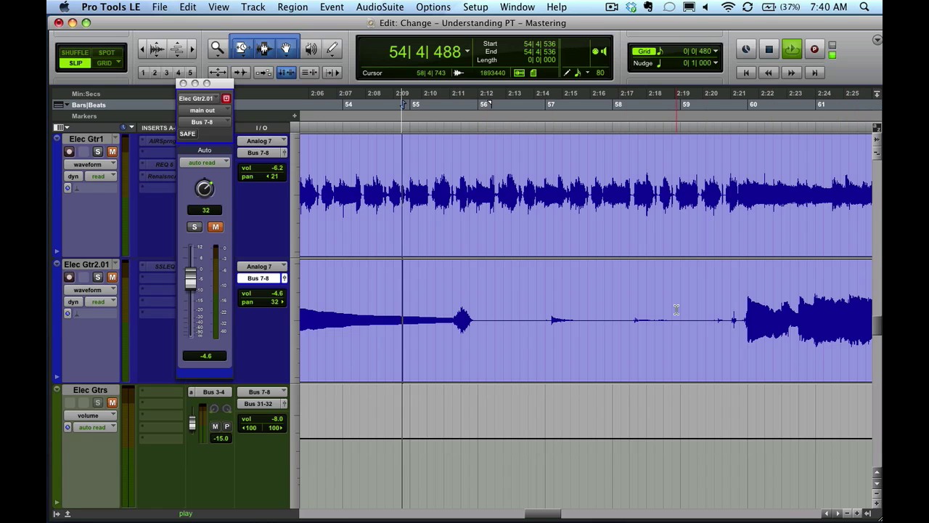
key(space)
- Play from 60|1|364 on Elec Gtr2.01 and manually follow the playback position to the CH2 marker
click(754, 294)
key(space)
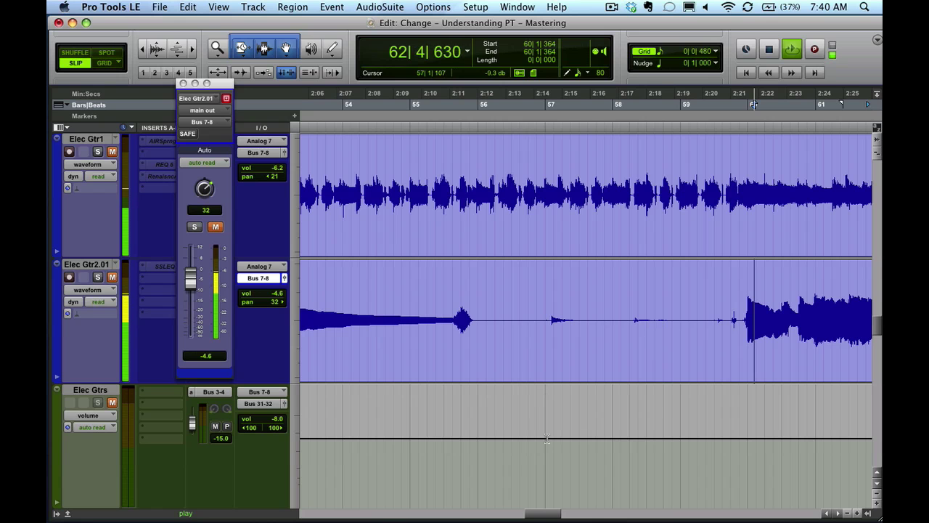
drag(538, 513, 574, 514)
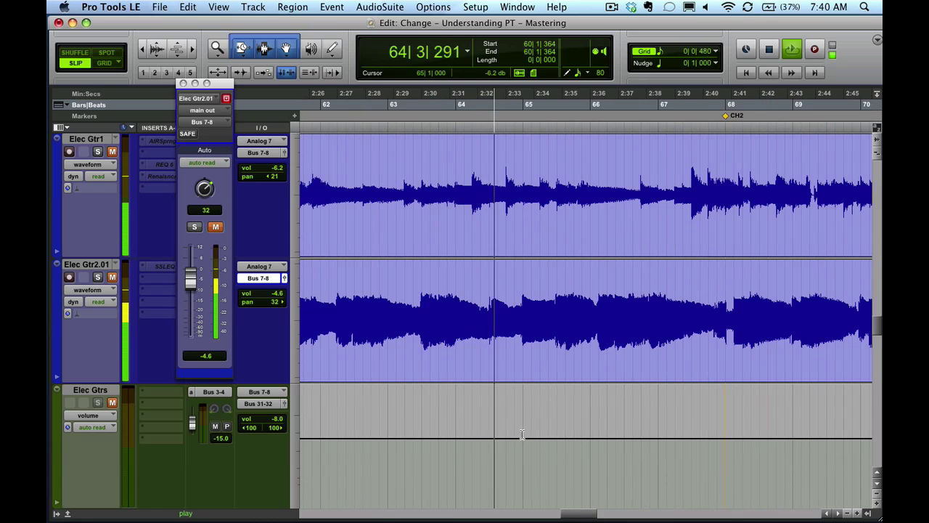
key(shift)
scroll(526, 350, right, 6)
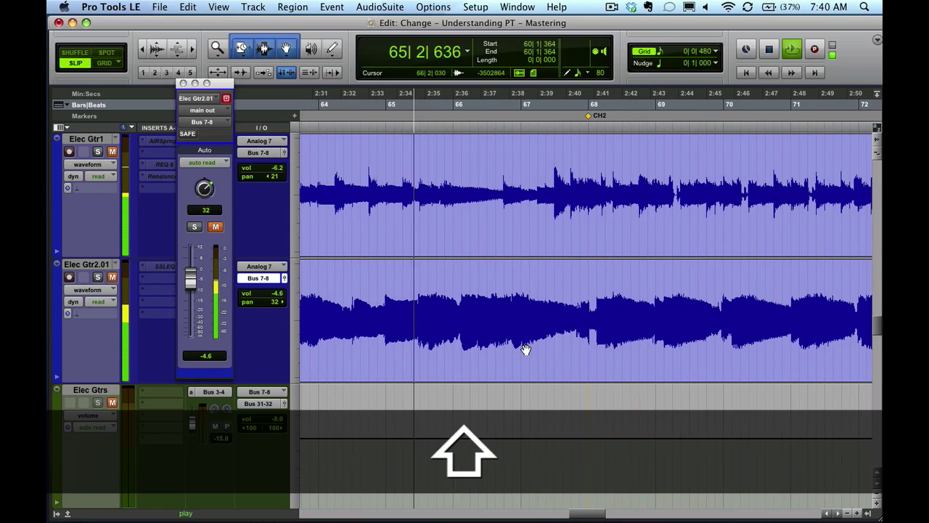
scroll(525, 350, left, 3)
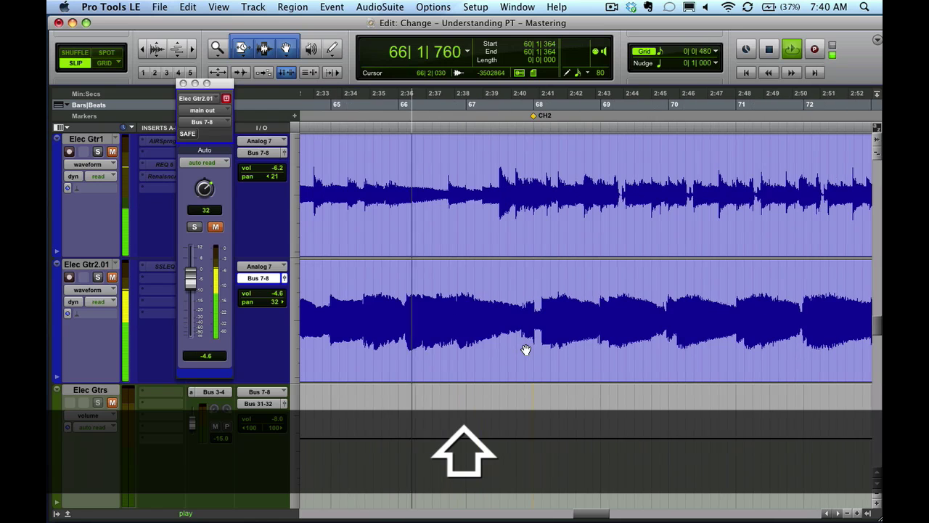
scroll(525, 349, right, 3)
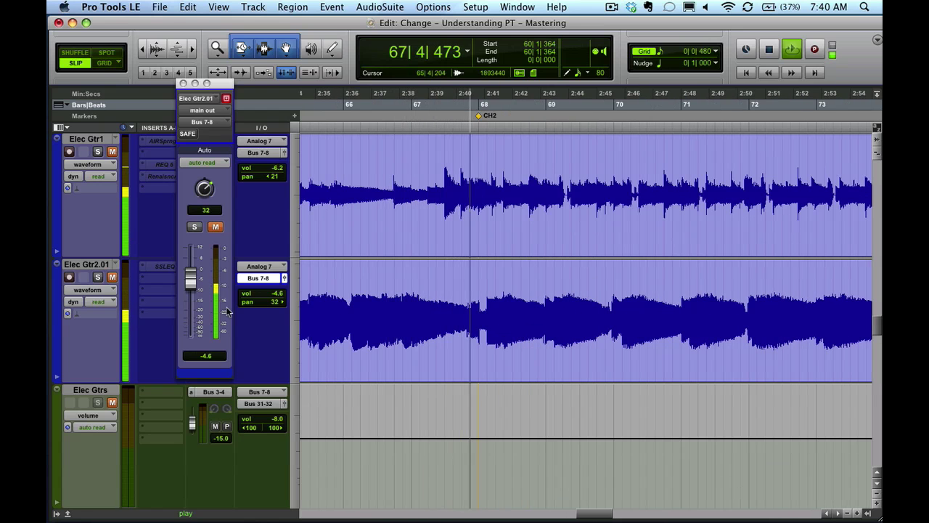
- Adjust the Elec Gtr2.01 volume fader to -3.4 dB during playback and stop the transport
drag(188, 282, 190, 276)
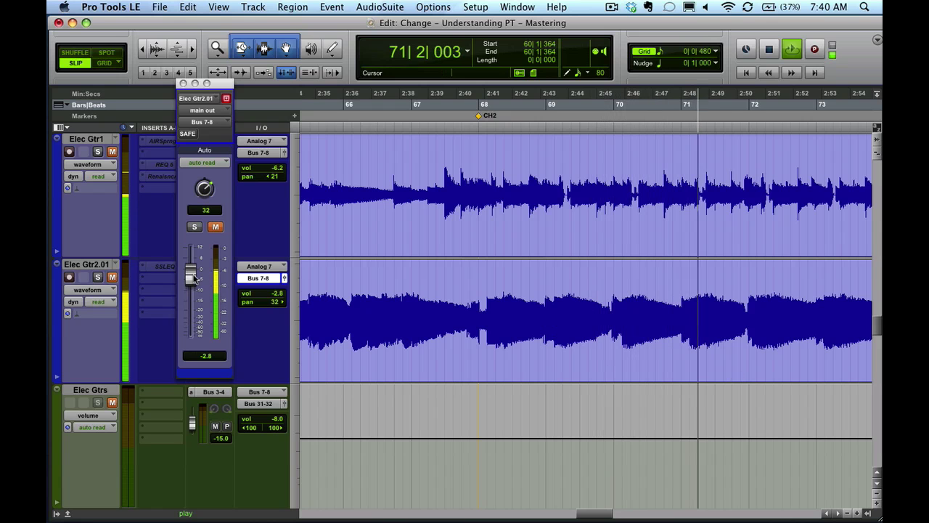
drag(191, 275, 193, 279)
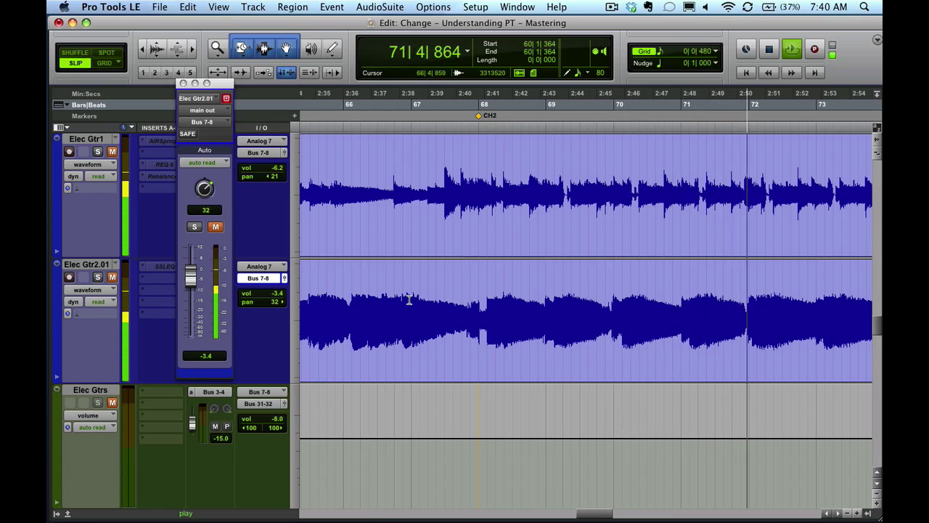
key(space)
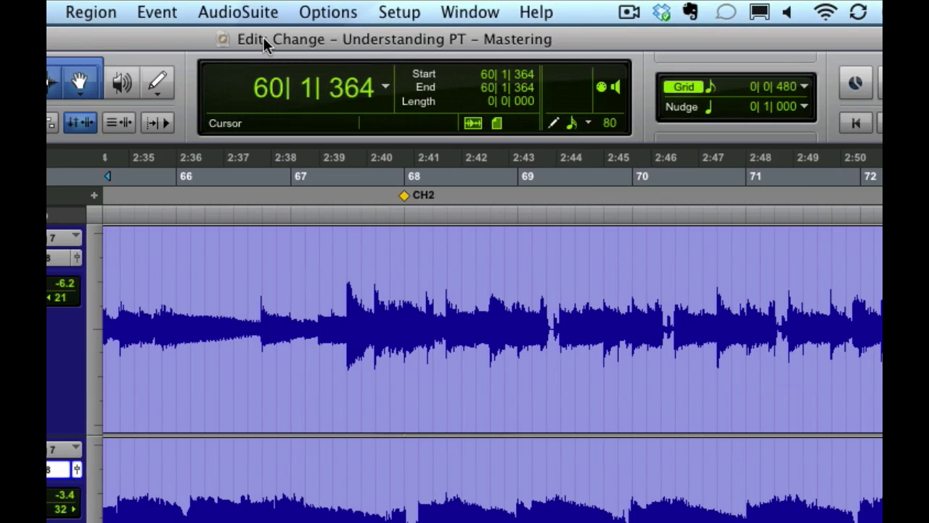
- Set Edit Window Scrolling to Page so the view follows playback automatically
click(414, 9)
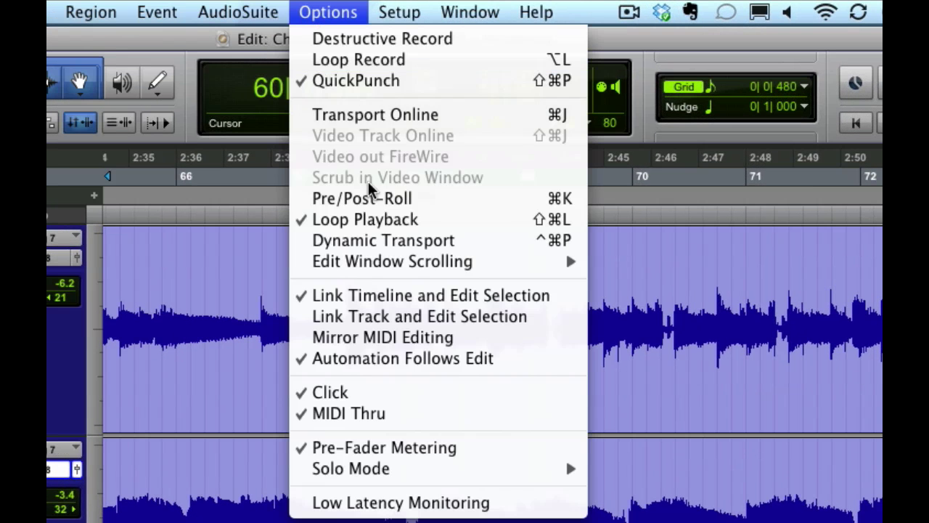
mouse_move(349, 263)
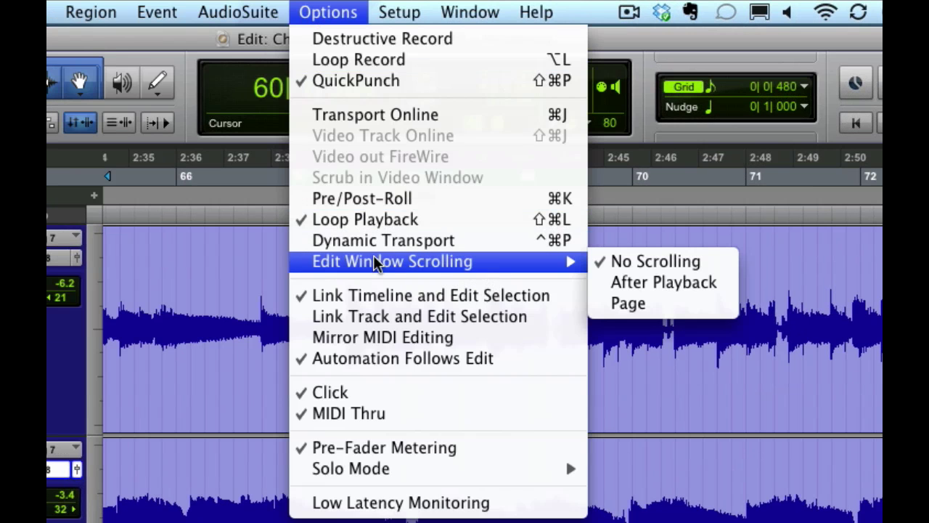
click(635, 520)
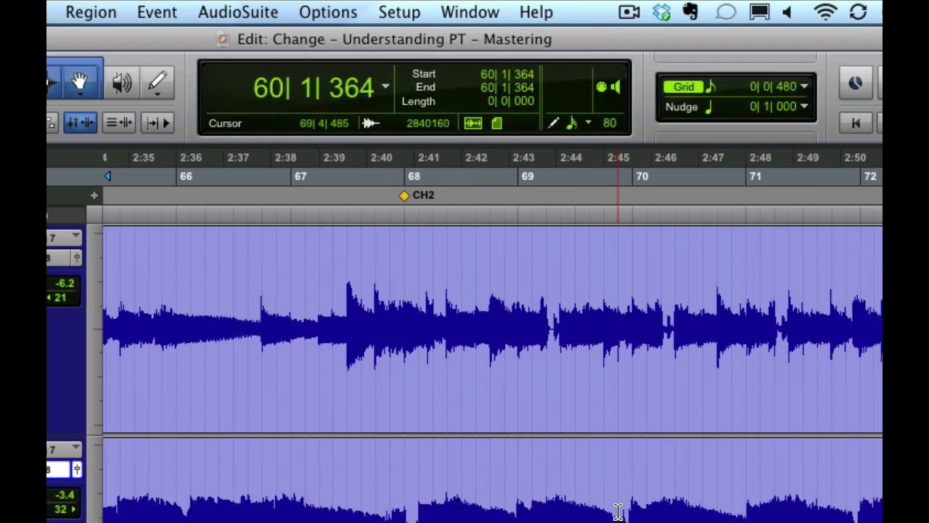
click(356, 13)
click(357, 13)
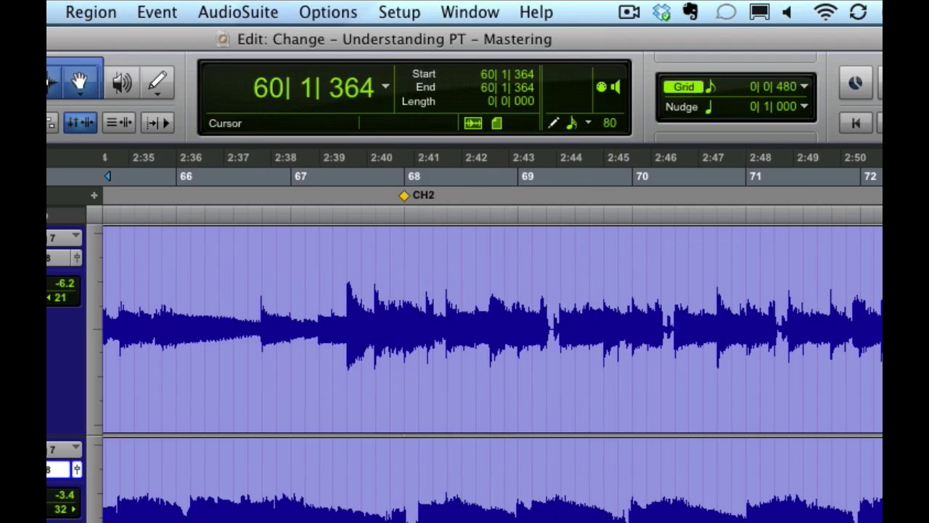
click(232, 12)
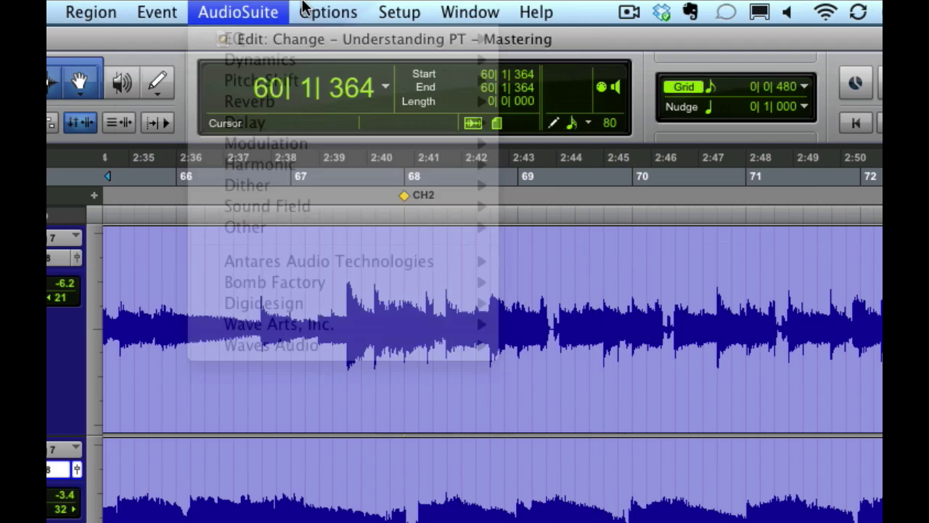
click(357, 11)
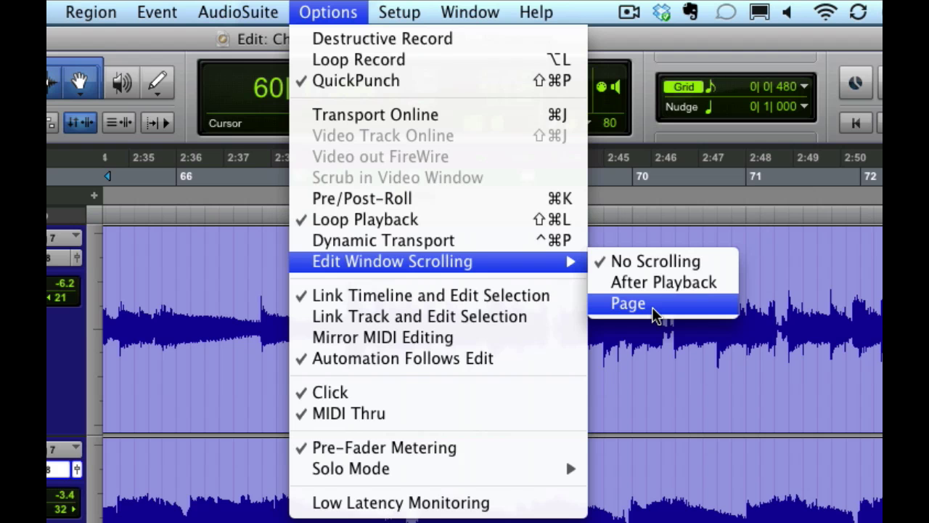
click(629, 303)
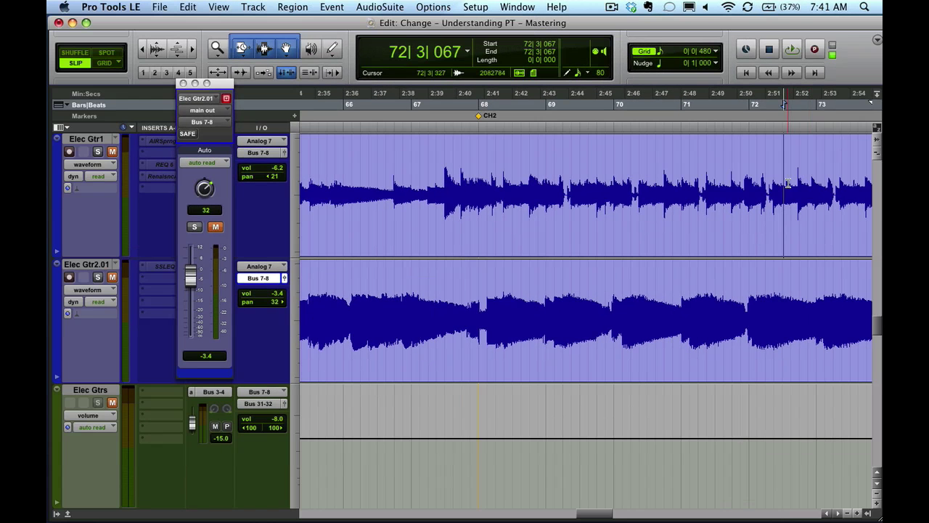
- Play from 72|3|067 on Elec Gtr1 and zoom in horizontally by two levels to watch the page scrolling
key(space)
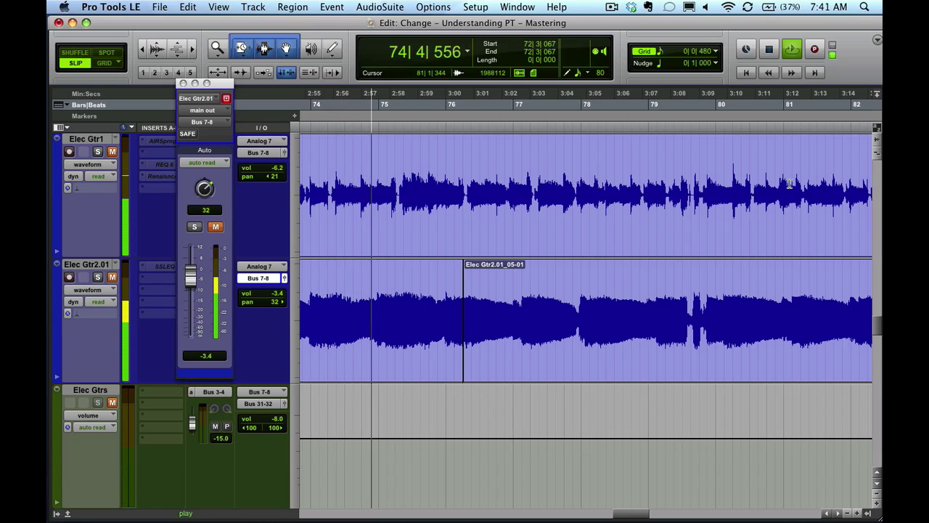
mouse_move(622, 516)
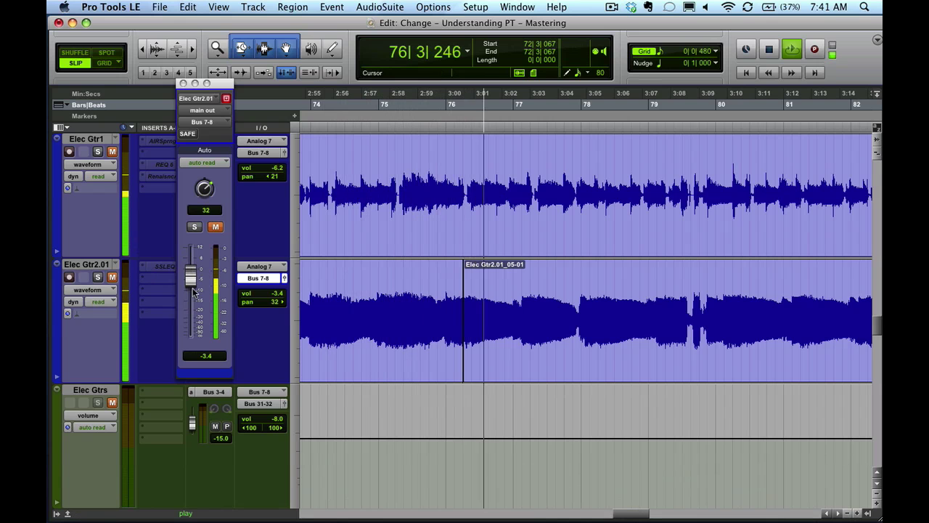
key(super+bracketright)
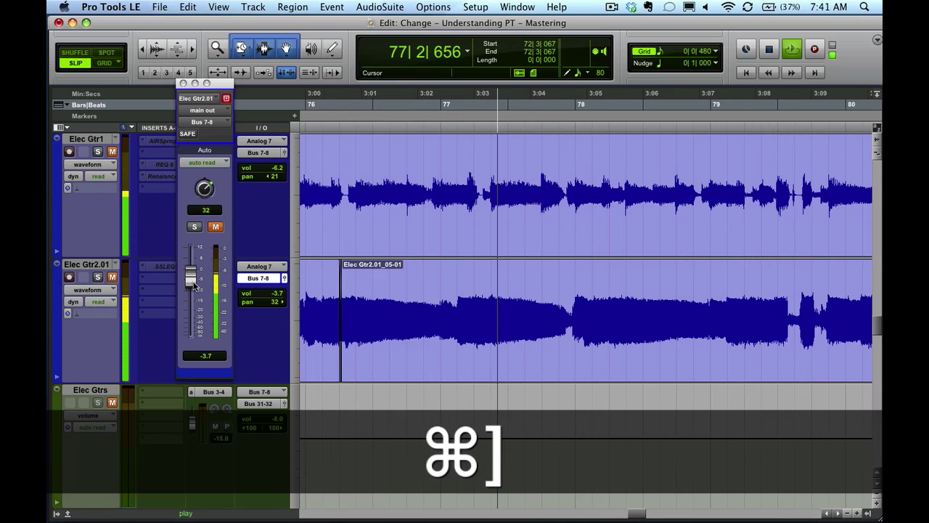
key(super+bracketright)
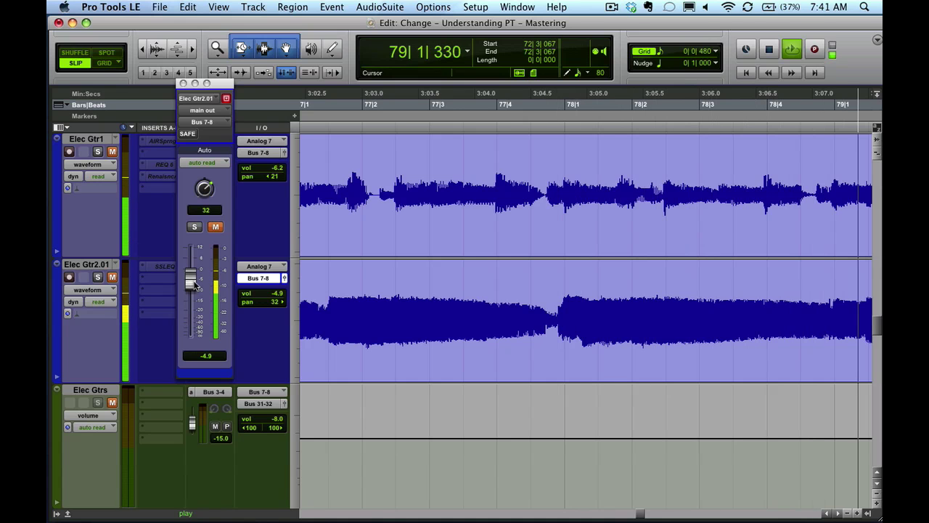
- Raise the Elec Gtr2.01 volume fader to -1.0 dB during playback and stop the transport
drag(195, 285, 195, 277)
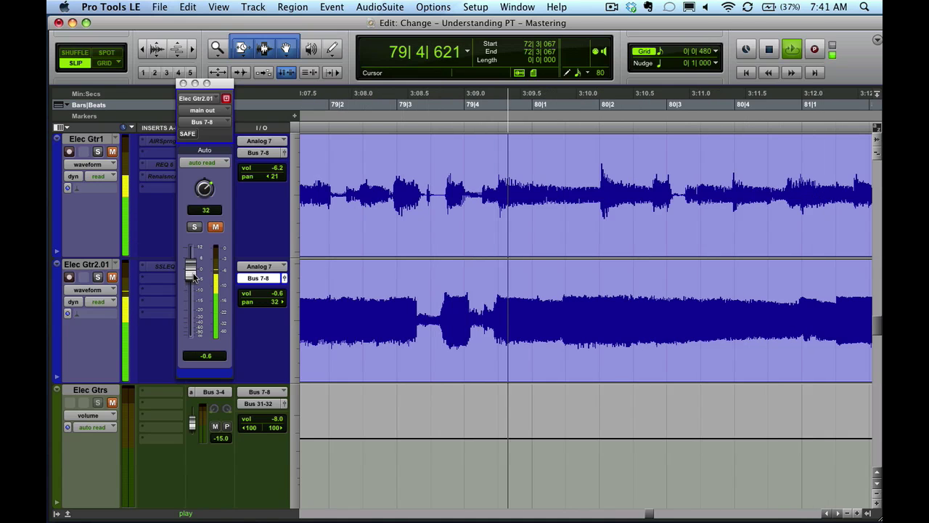
key(space)
key(super+bracketleft)
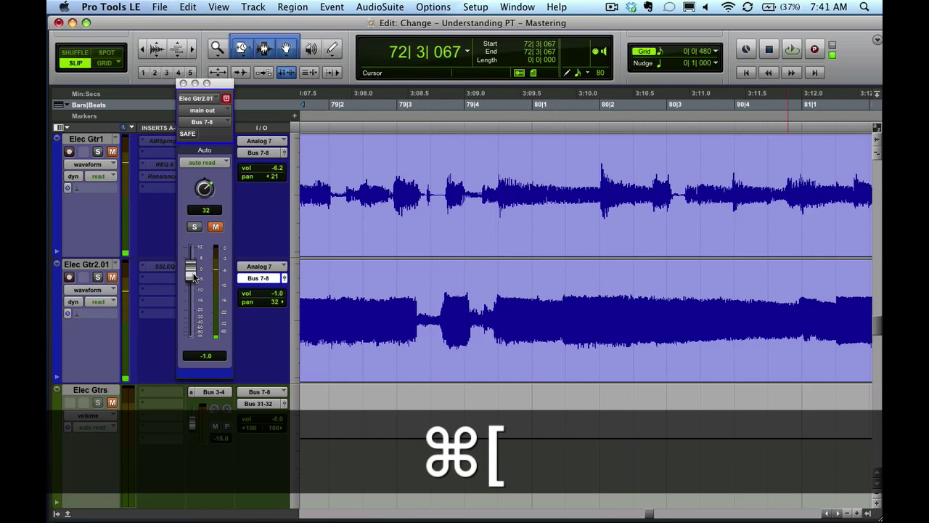
- Zoom out horizontally by four levels and select 73|1|525 to 73|4|914 across Elec Gtr1, Elec Gtr2.01 and Elec Gtrs
key(super+bracketleft)
key(super+bracketleft)
key(super+bracketleft)
key(super+bracketleft)
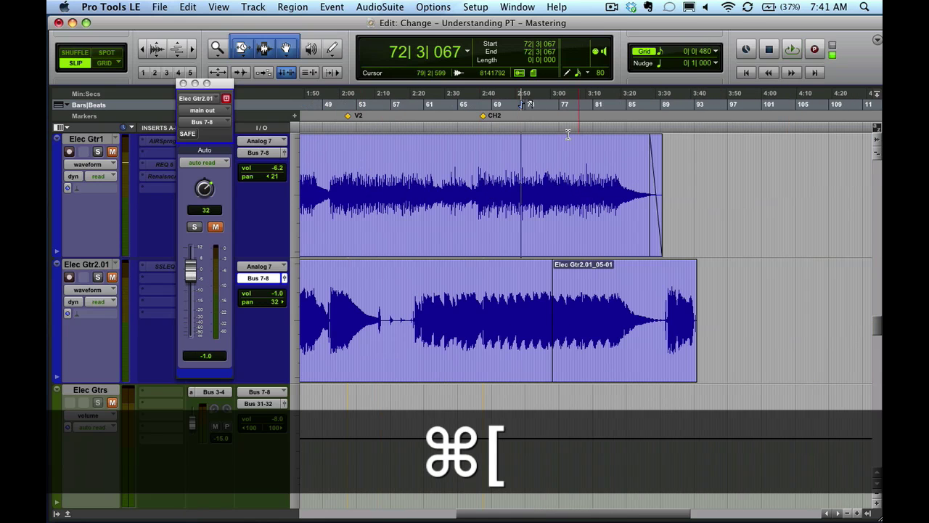
drag(529, 156, 532, 439)
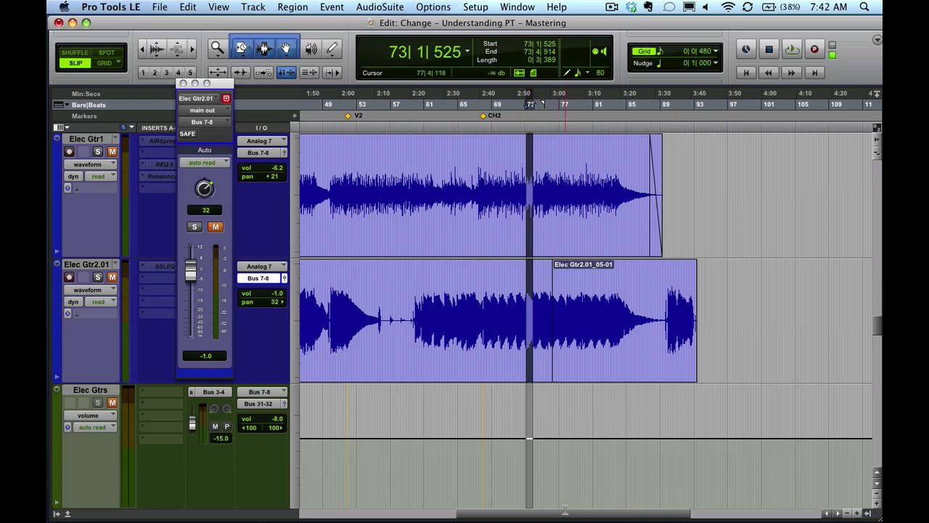
- Select 62|3|126 to 111|3|104 on Elec Gtr1, and replace that selection with an insertion point at 76|3|459
drag(567, 513, 569, 514)
drag(431, 178, 844, 168)
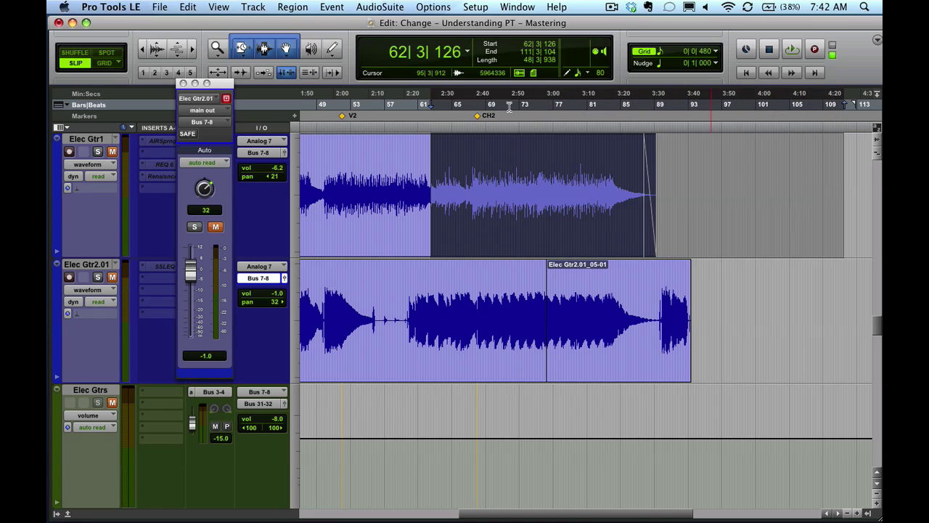
click(550, 155)
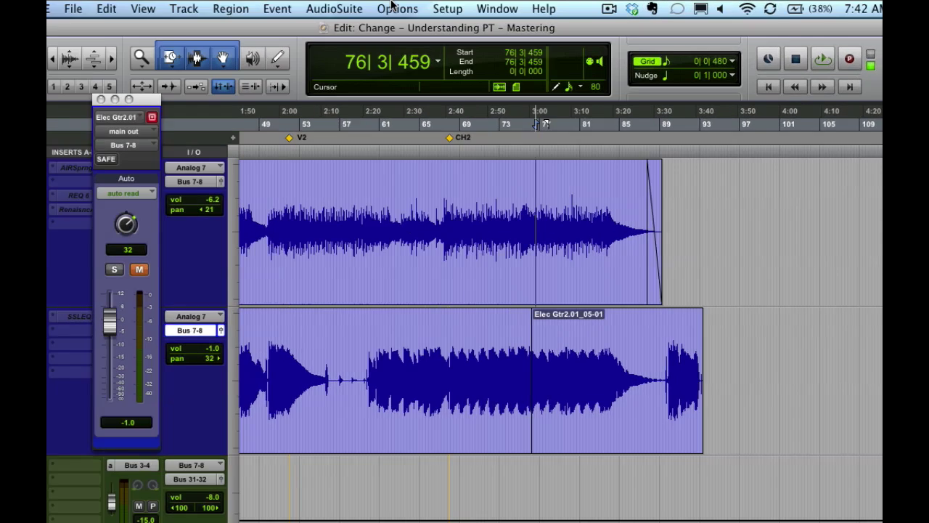
- Review the available Edit Window Scrolling options and close the list without choosing one
click(431, 6)
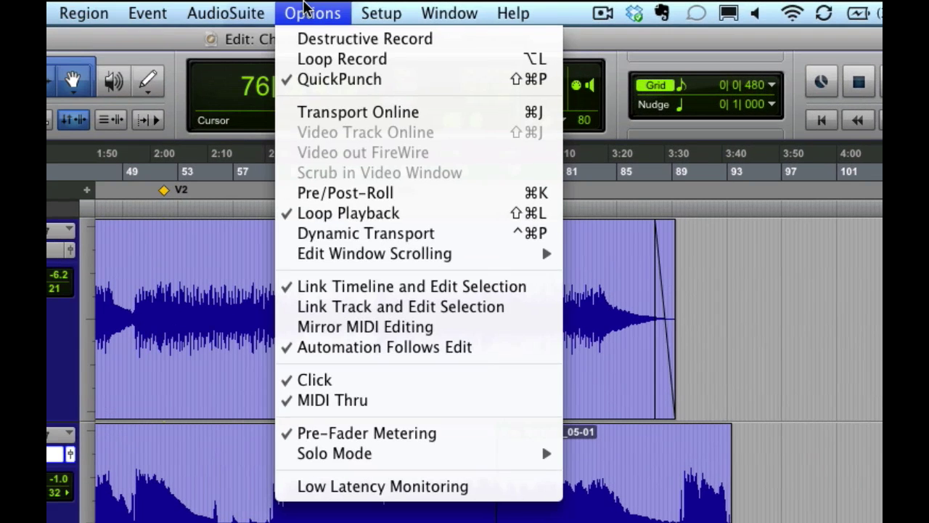
mouse_move(368, 256)
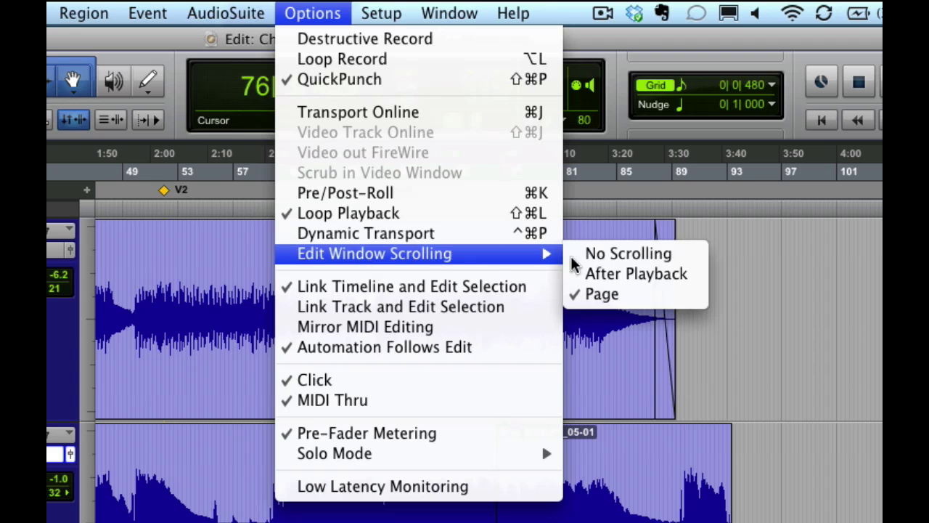
click(614, 353)
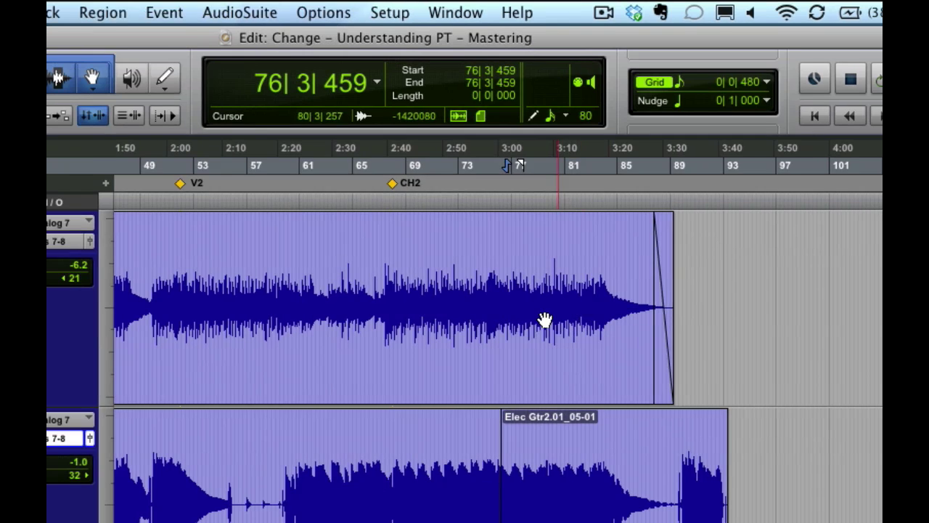